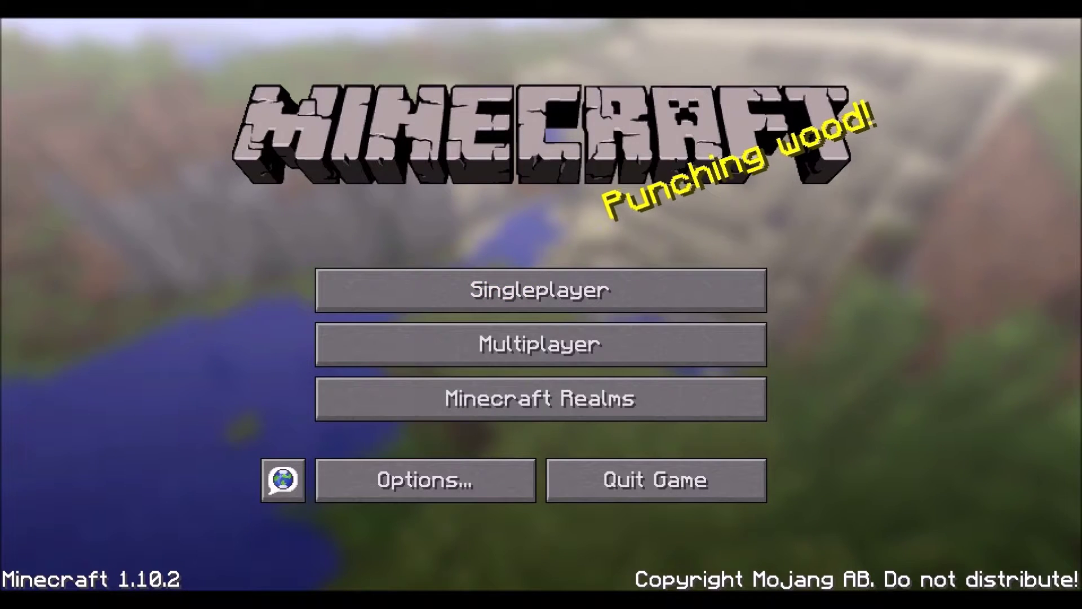
- Start a new singleplayer world and name it EmptyWorld
{"action": "left_click", "coordinate": [541, 290]}
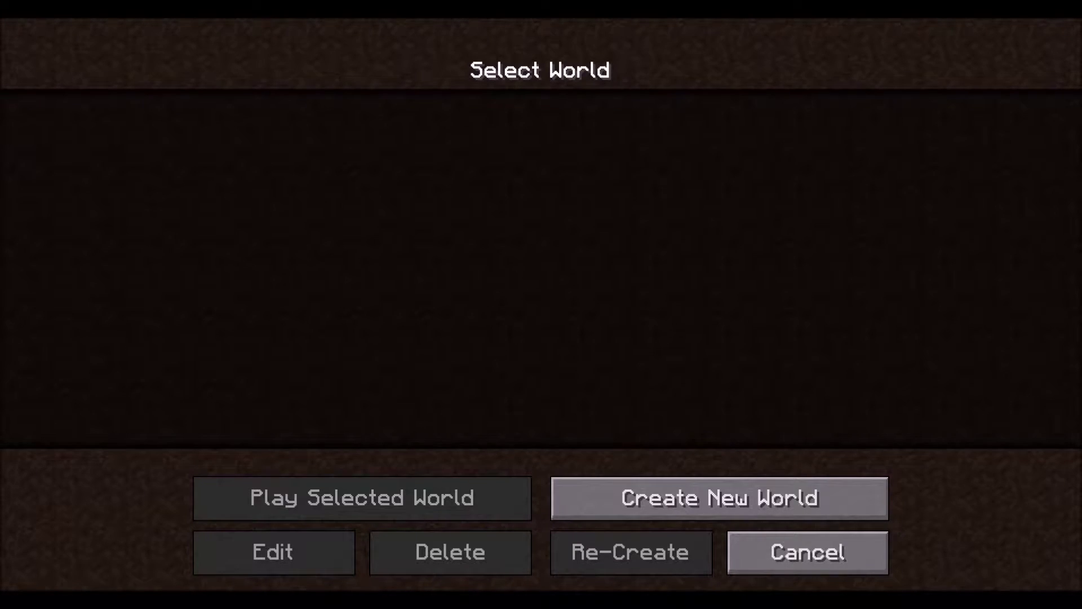
{"action": "left_click", "coordinate": [719, 497]}
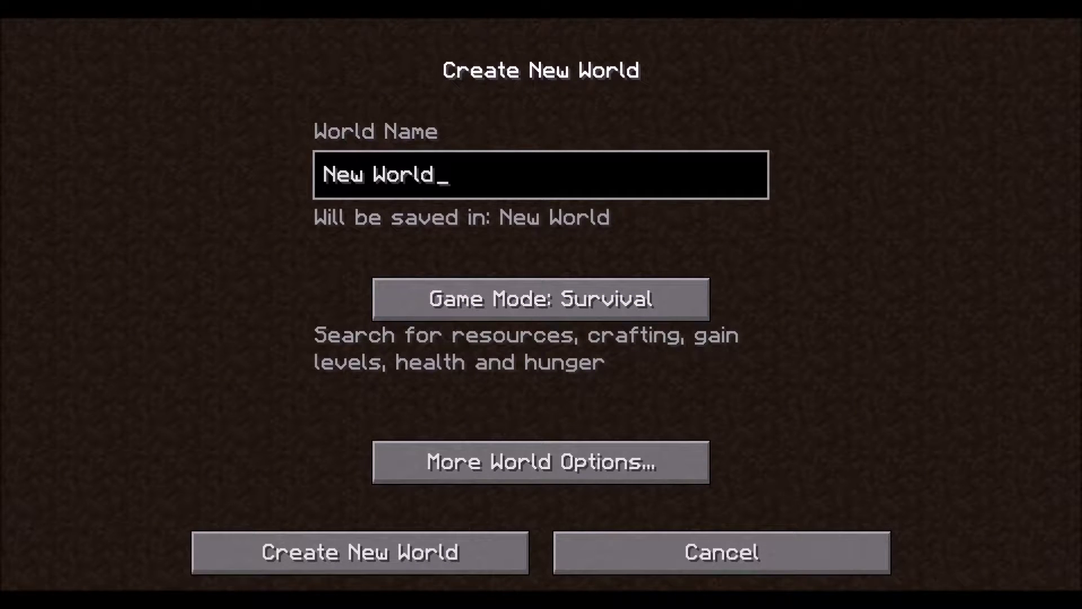
{"action": "key", "text": "ctrl+a"}
{"action": "key", "text": "BackSpace"}
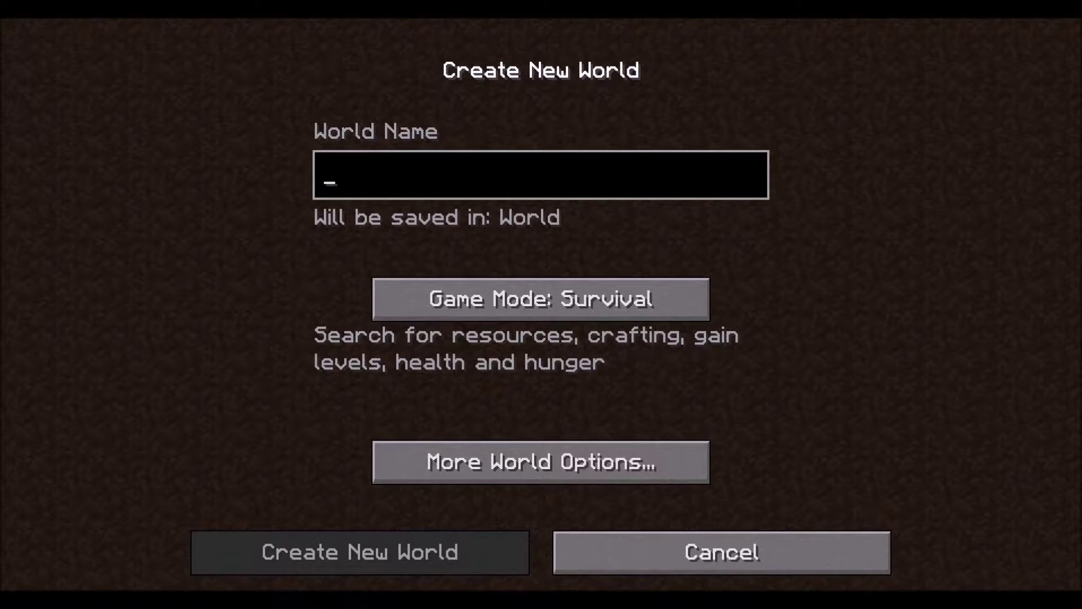
{"action": "type", "text": "Em"}
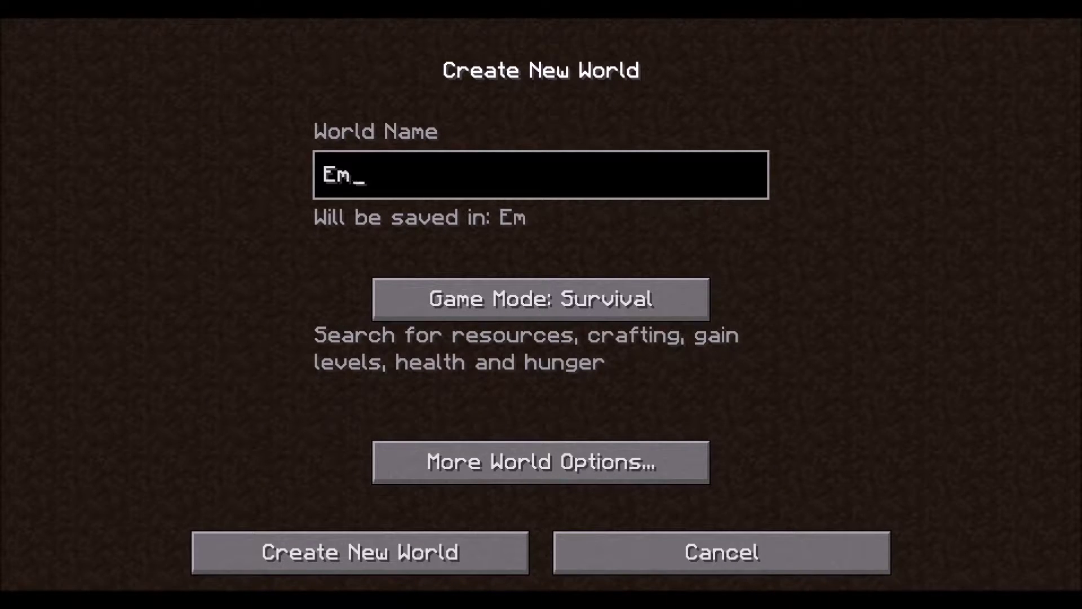
{"action": "type", "text": "ptyWorld"}
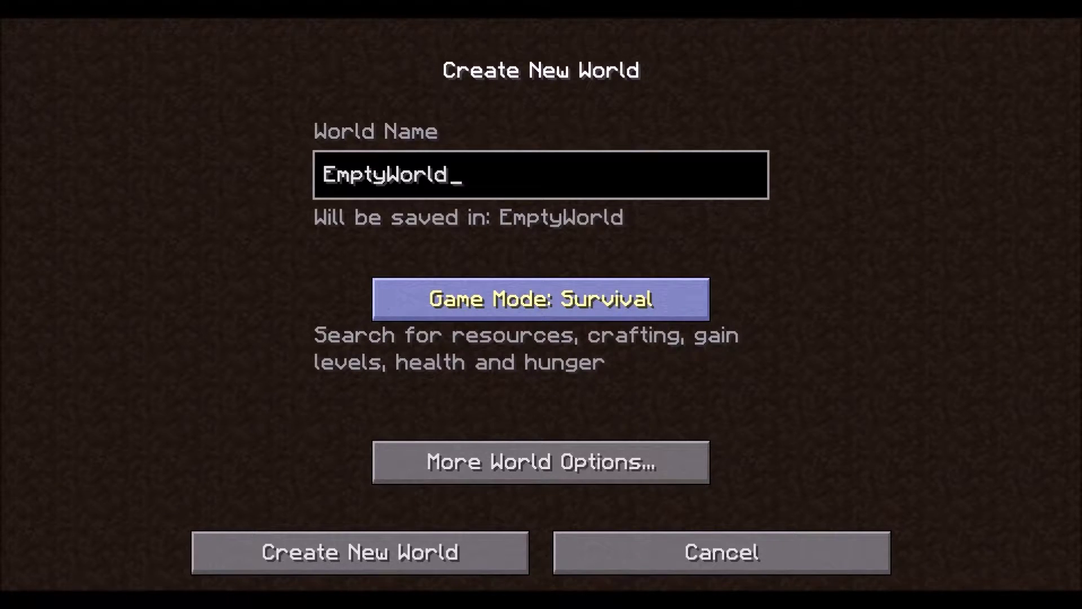
- Switch the new world's game mode to Creative
{"action": "left_click", "coordinate": [541, 299]}
{"action": "left_click", "coordinate": [541, 299]}
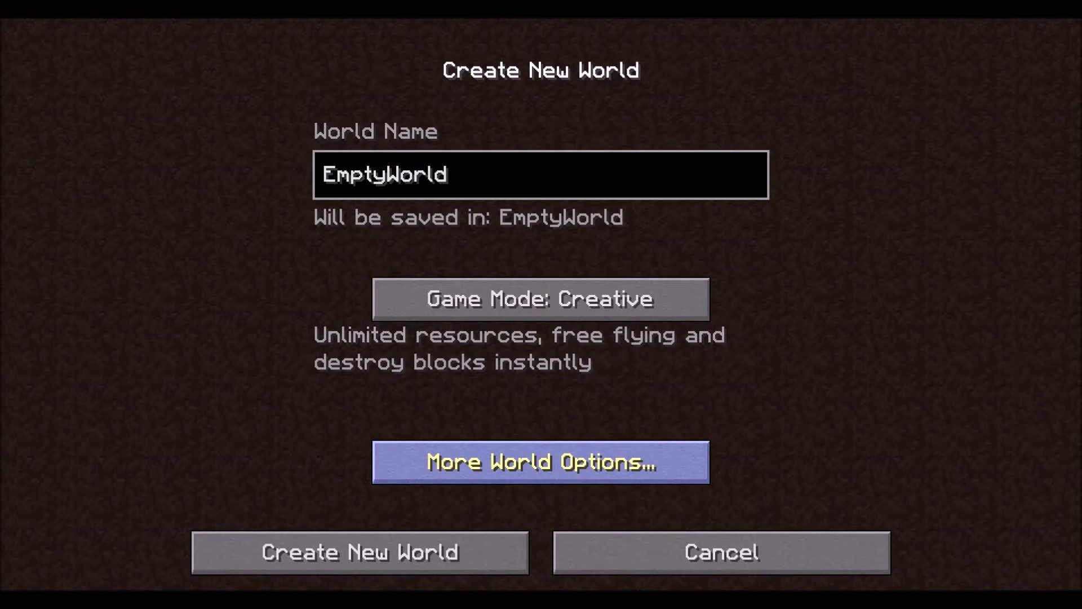
{"action": "left_click", "coordinate": [541, 462]}
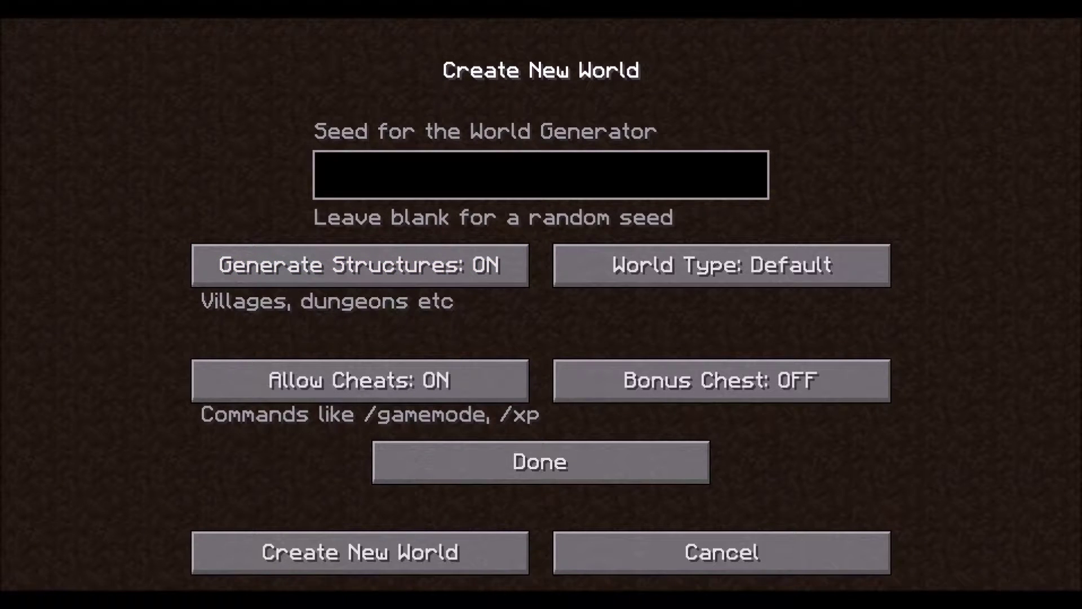
- Turn Generate Structures off and set the world type to Superflat
{"action": "left_click", "coordinate": [360, 265]}
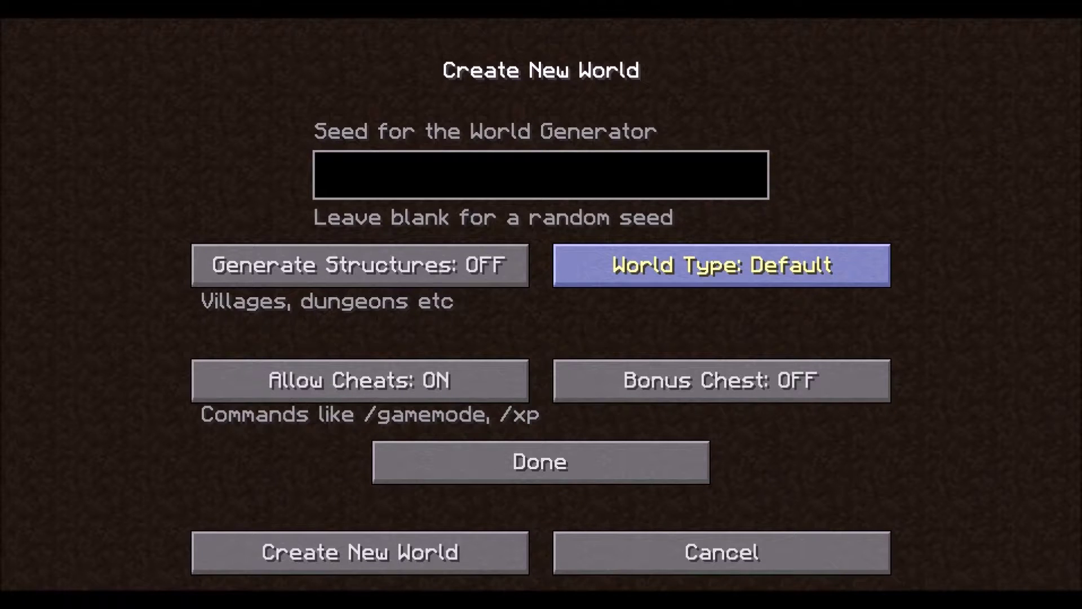
{"action": "left_click", "coordinate": [722, 265]}
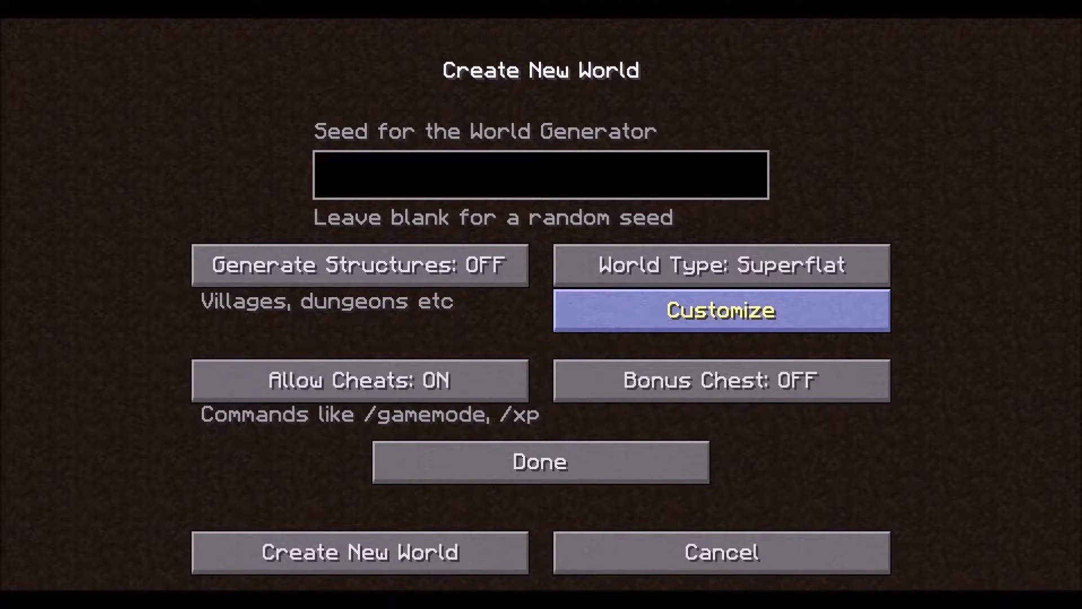
{"action": "left_click", "coordinate": [721, 310]}
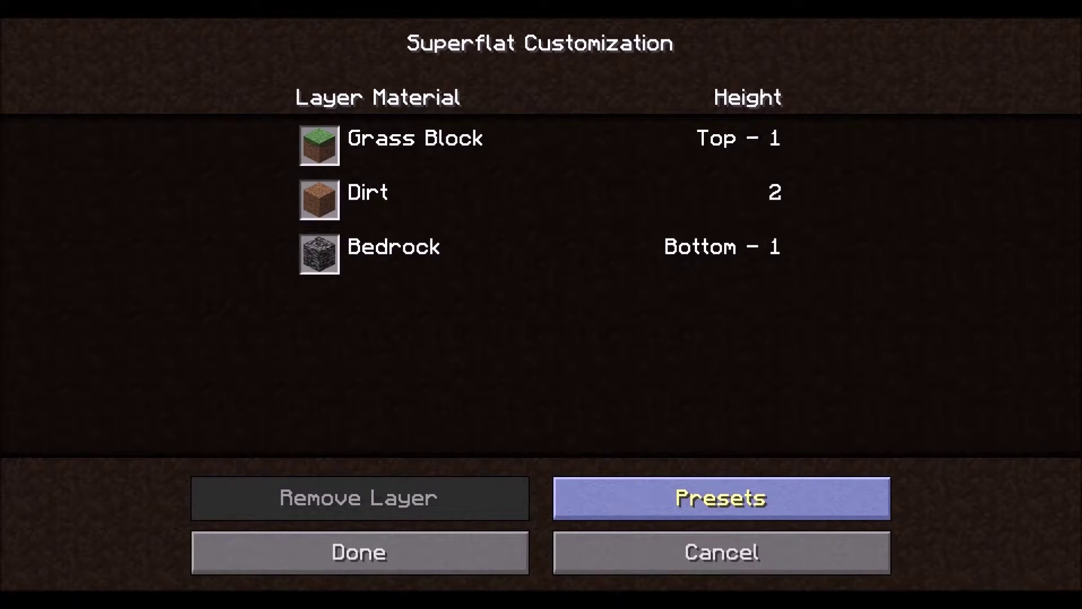
- Open the Superflat presets and select the default preset string
{"action": "left_click", "coordinate": [721, 498]}
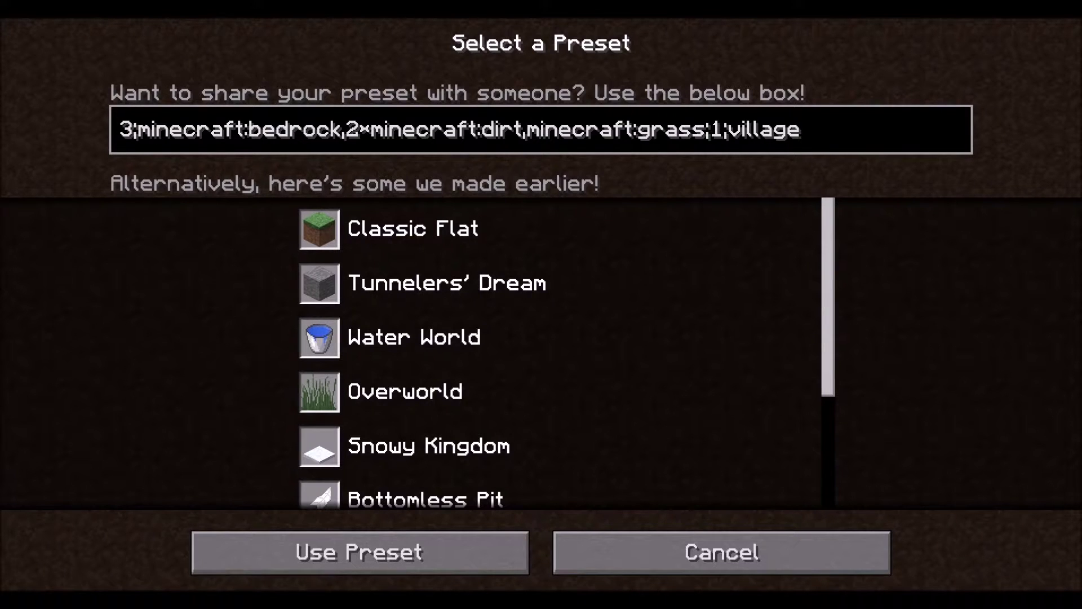
{"action": "key", "text": "ctrl+a"}
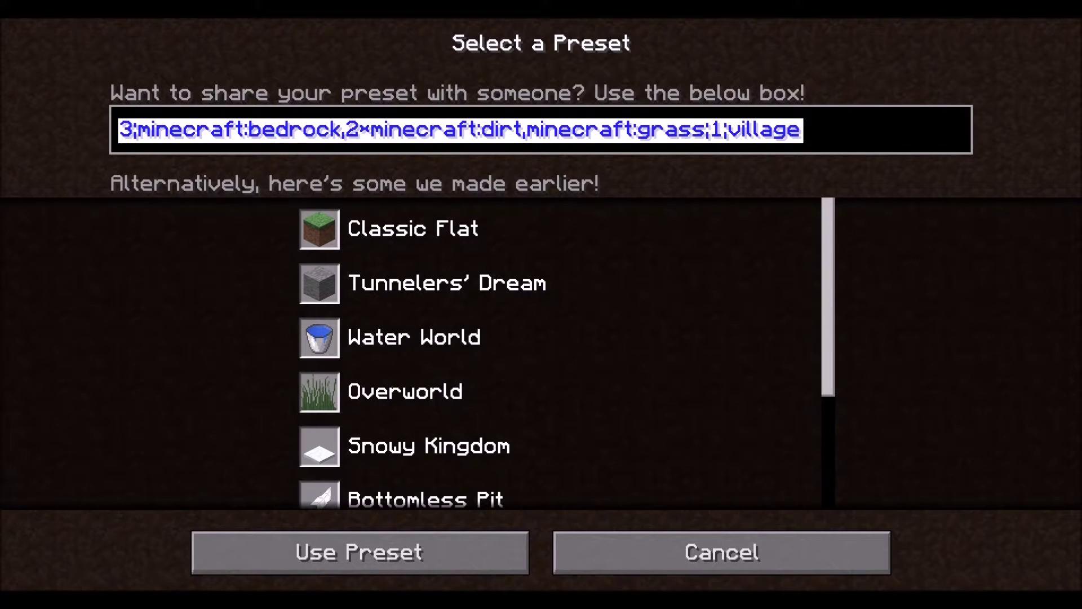
- Replace the preset string with 3;minecraft:air, and apply it
{"action": "key", "text": "BackSpace"}
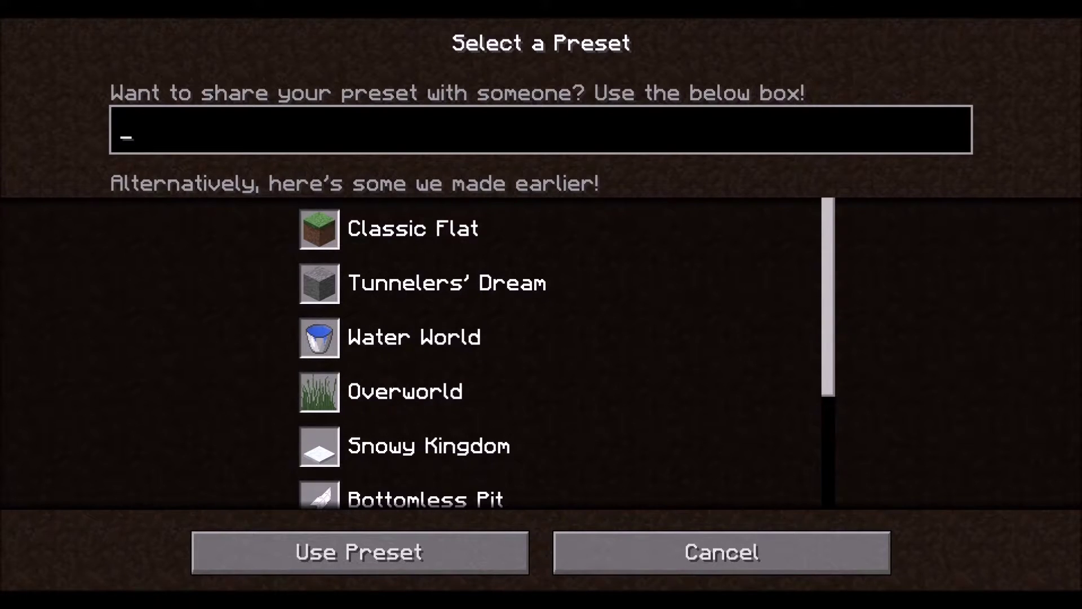
{"action": "type", "text": "3;"}
{"action": "type", "text": "minecraft"}
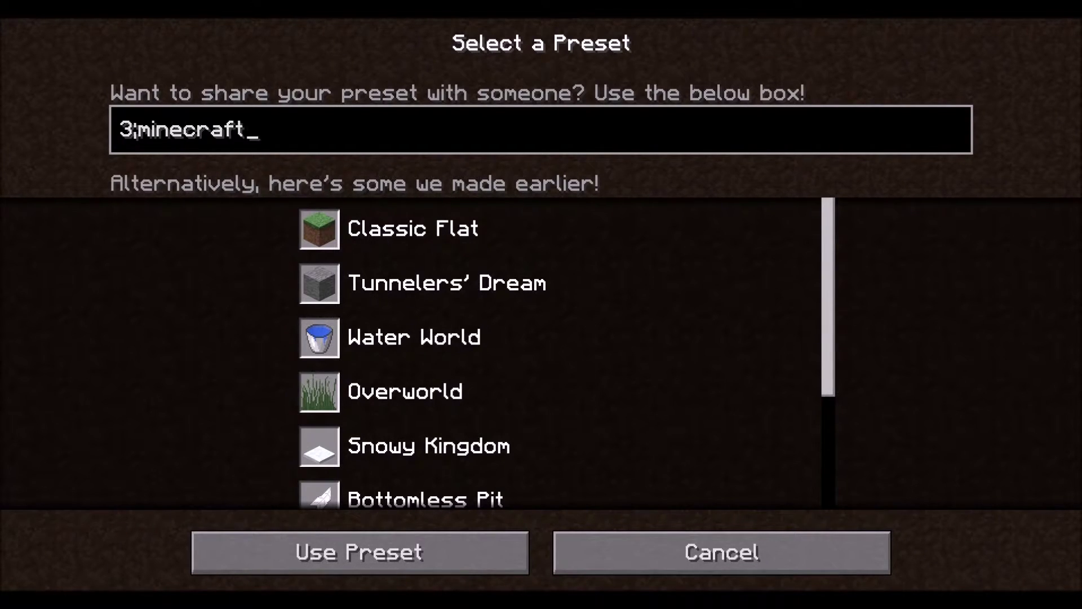
{"action": "type", "text": ":air,"}
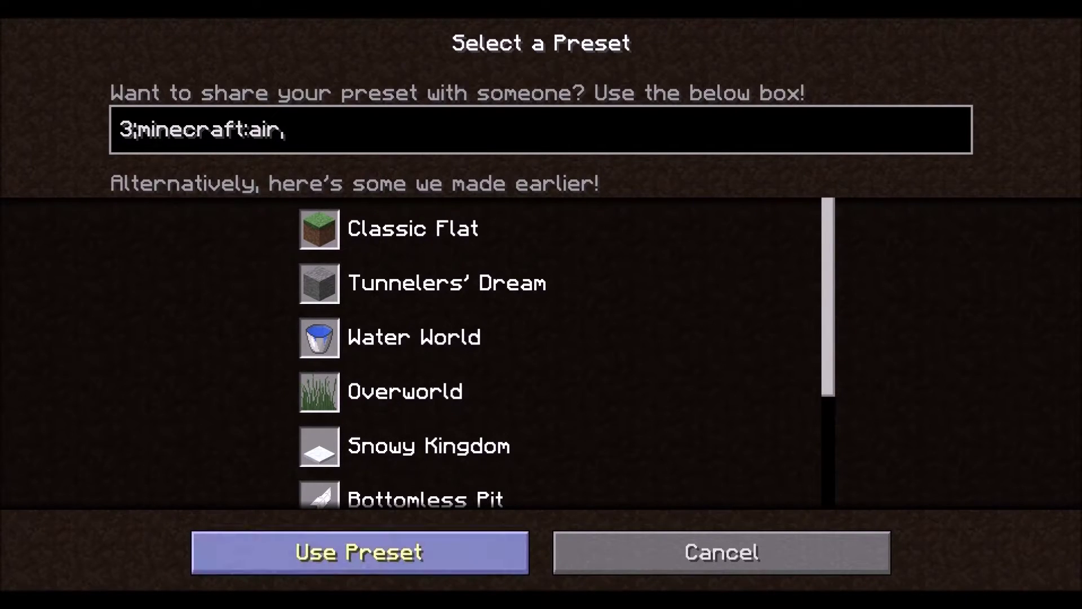
{"action": "left_click", "coordinate": [359, 553]}
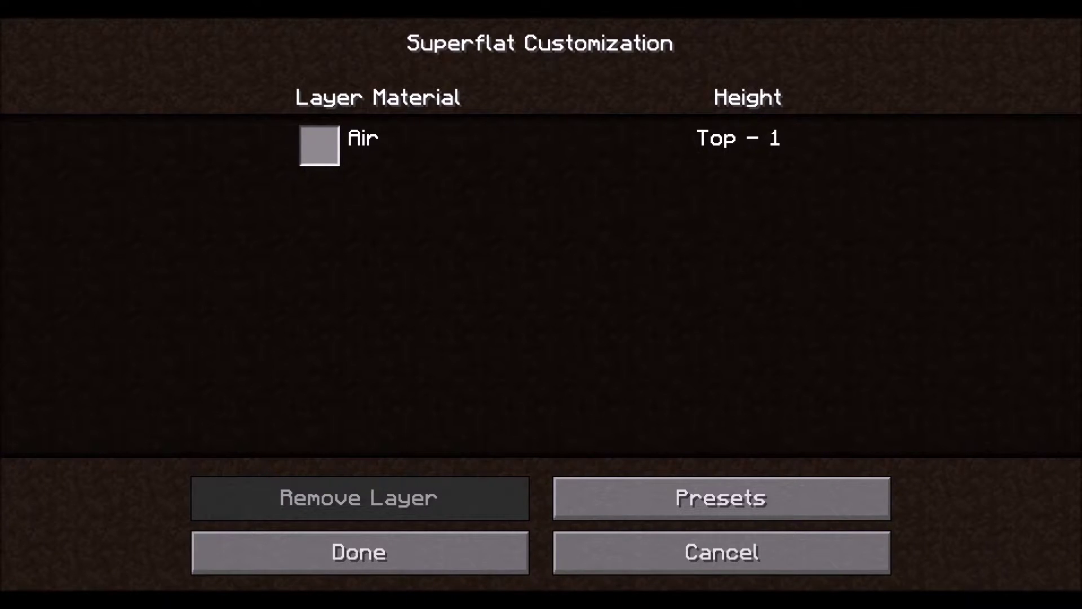
- Confirm the single Air layer and create the EmptyWorld world
{"action": "left_click", "coordinate": [360, 552]}
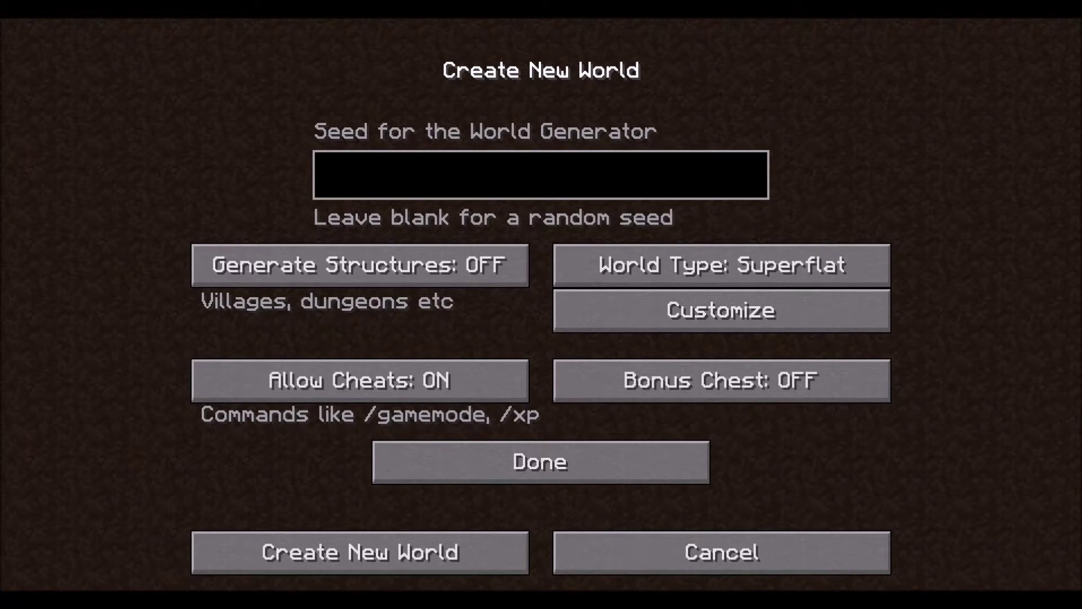
{"action": "left_click", "coordinate": [360, 553]}
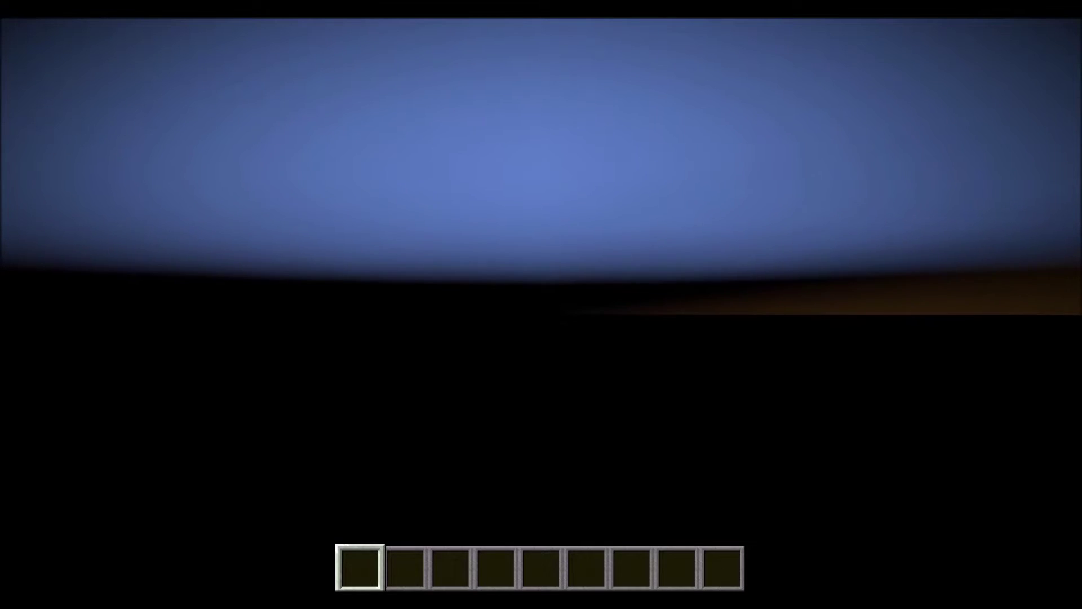
- Show the debug overlay, fly upward, and switch to front-facing third-person view
{"action": "key", "text": "F3"}
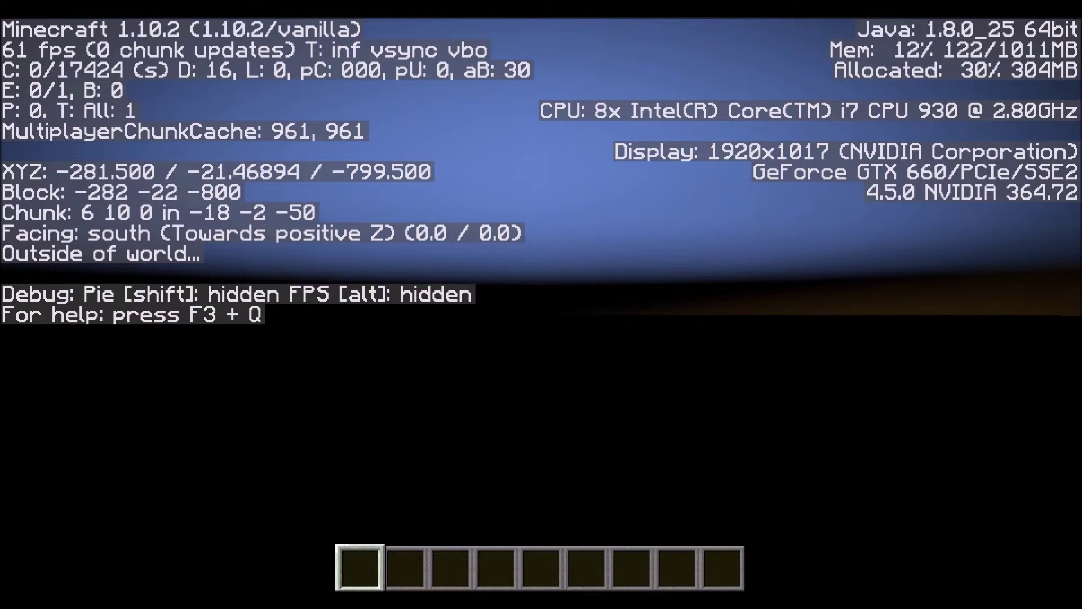
{"action": "key", "text": "space"}
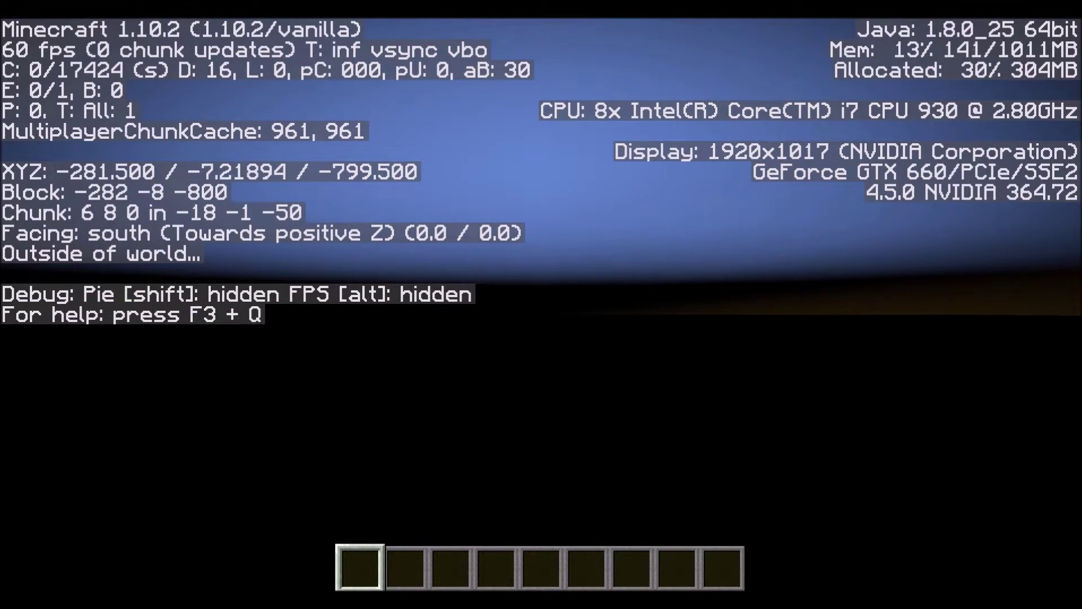
{"action": "key", "text": "F5"}
{"action": "key", "text": "F5"}
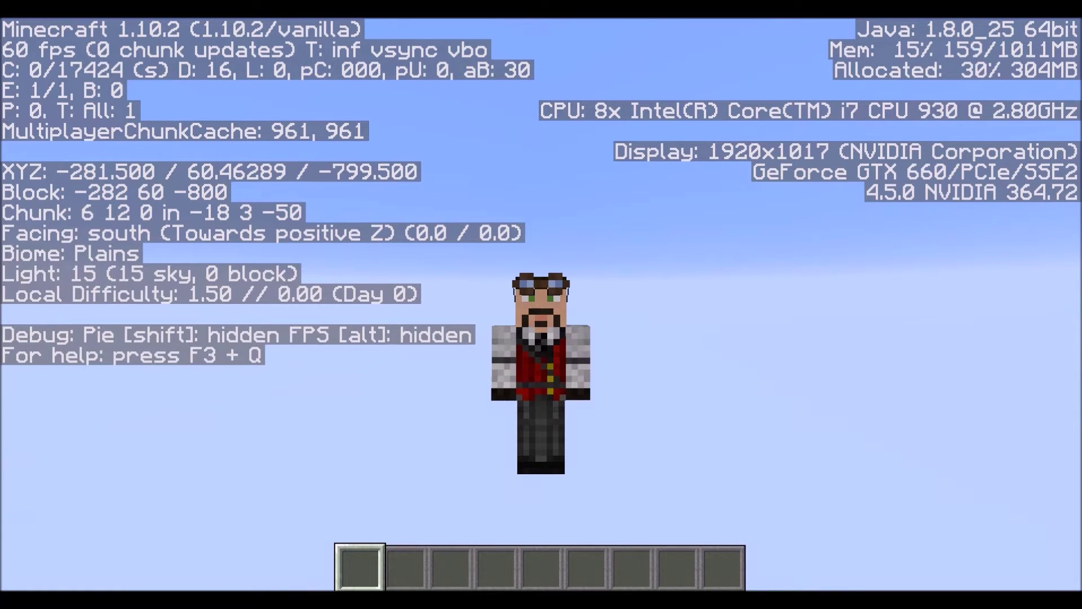
- Place a glass block at the player's position with /setblock ~ ~ ~ minecraft:glass
{"action": "key", "text": "slash"}
{"action": "type", "text": "setblock"}
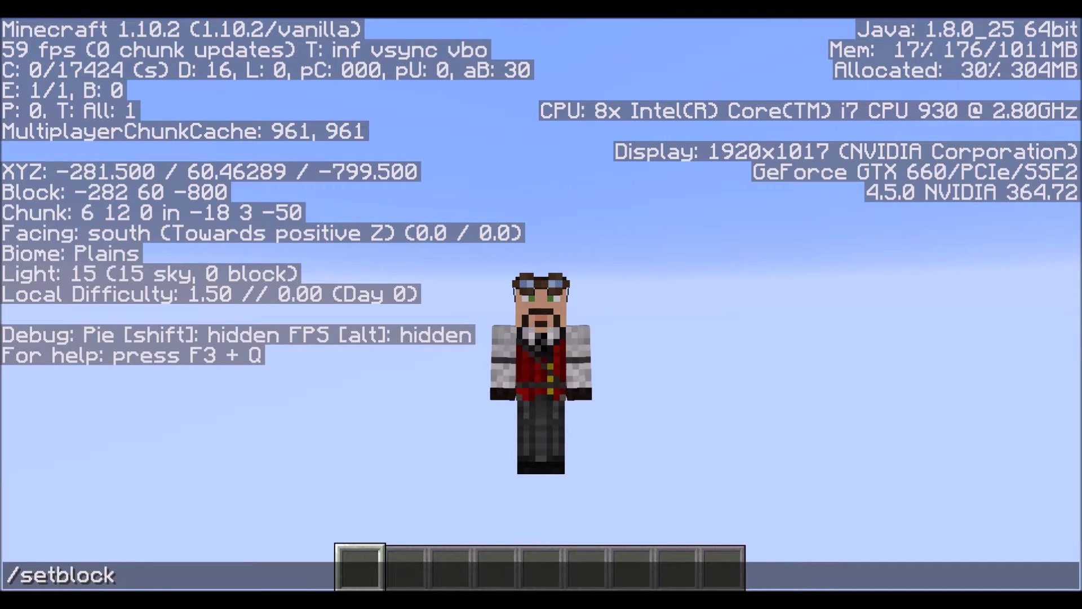
{"action": "type", "text": " ~ ~ ~"}
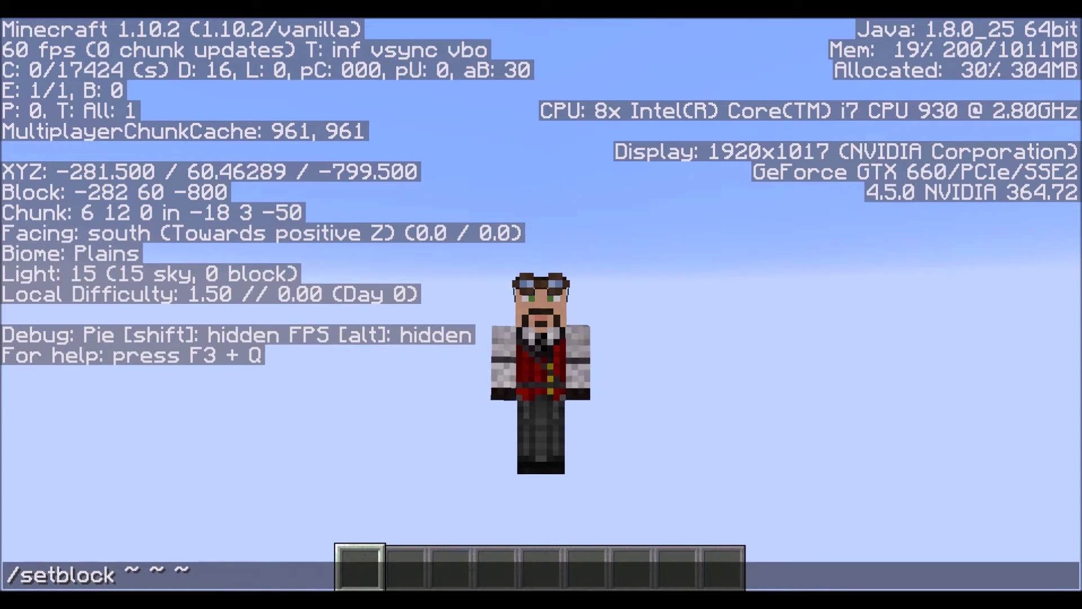
{"action": "type", "text": "mine"}
{"action": "type", "text": "ft:glass"}
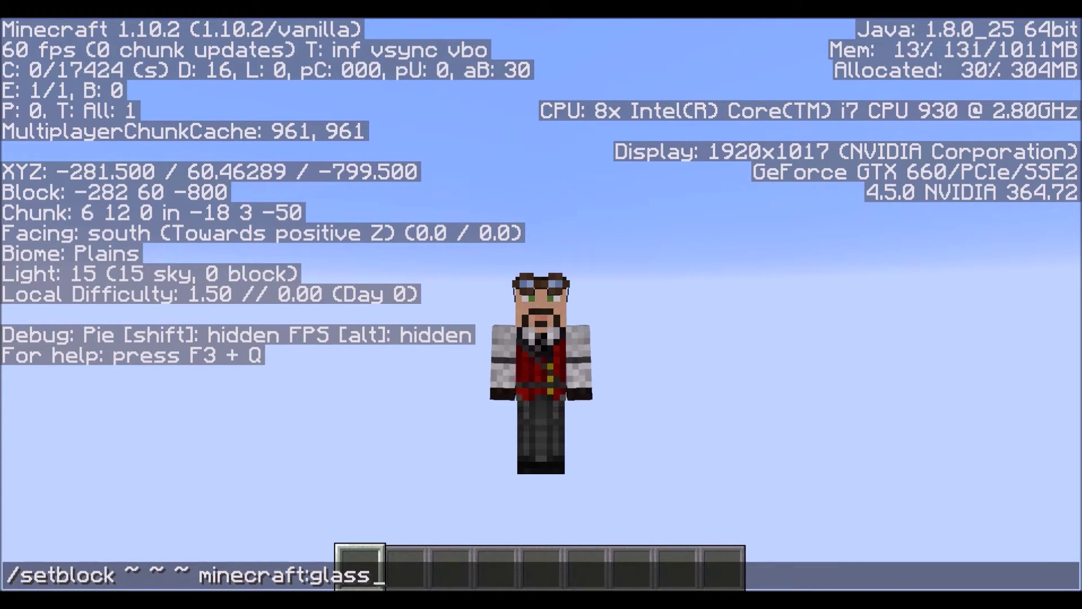
{"action": "key", "text": "Return"}
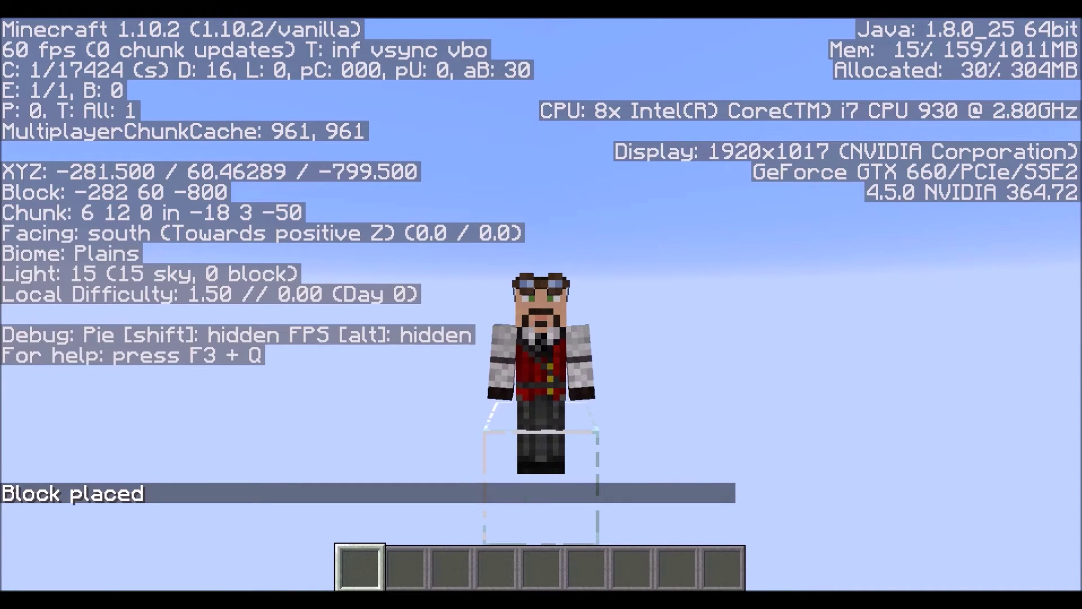
- Stand on top of the glass block and hide the debug overlay
{"action": "key", "text": "space"}
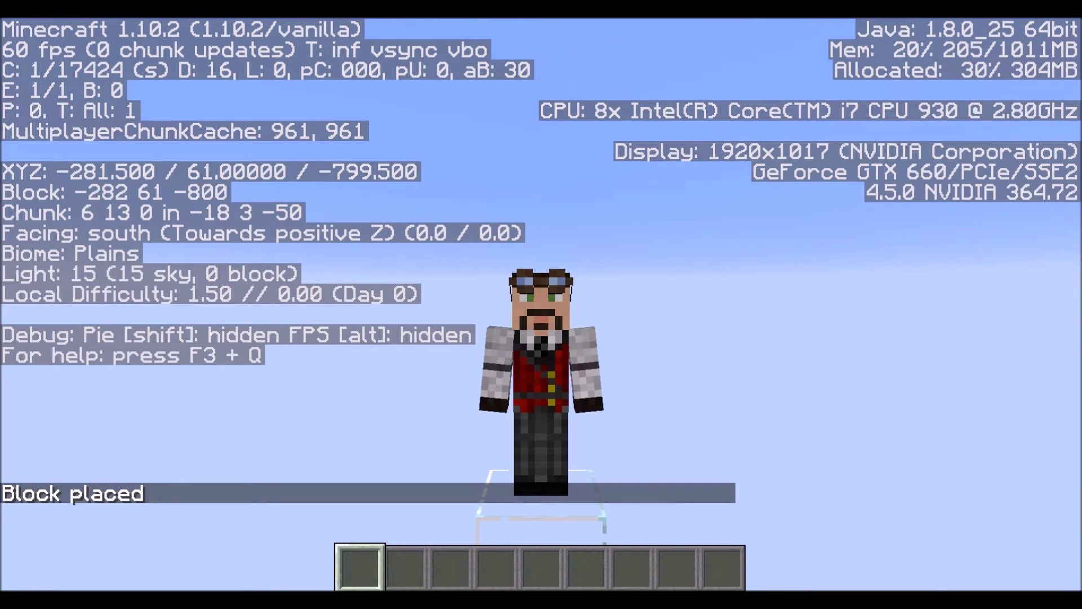
{"action": "mouse_move", "coordinate": [541, 305]}
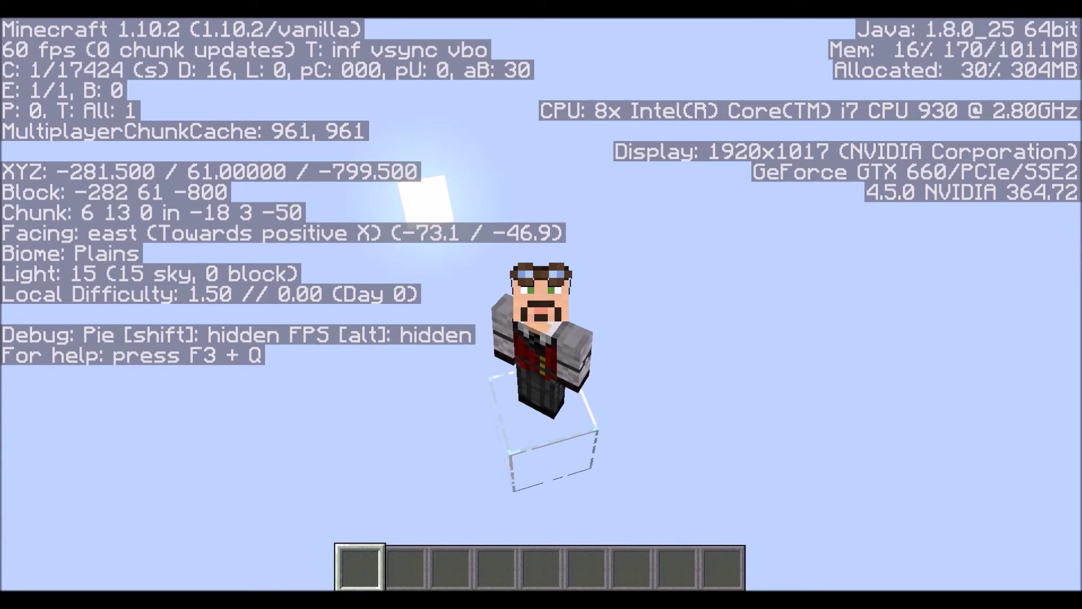
{"action": "key", "text": "F3"}
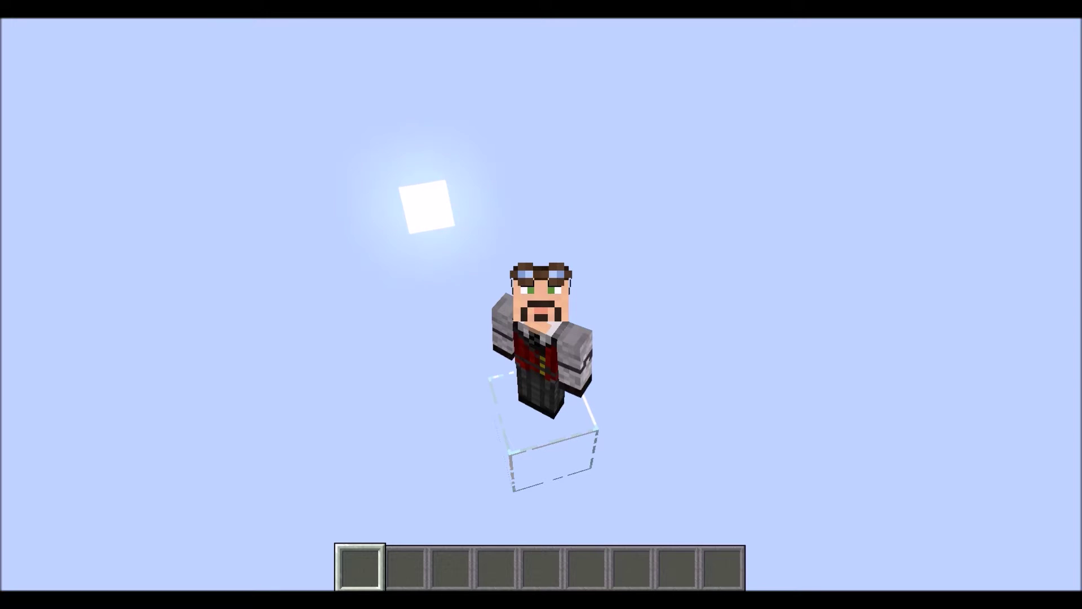
- Turn off the daylight cycle with /gamerule doDaylightCycle false
{"action": "key", "text": "slash"}
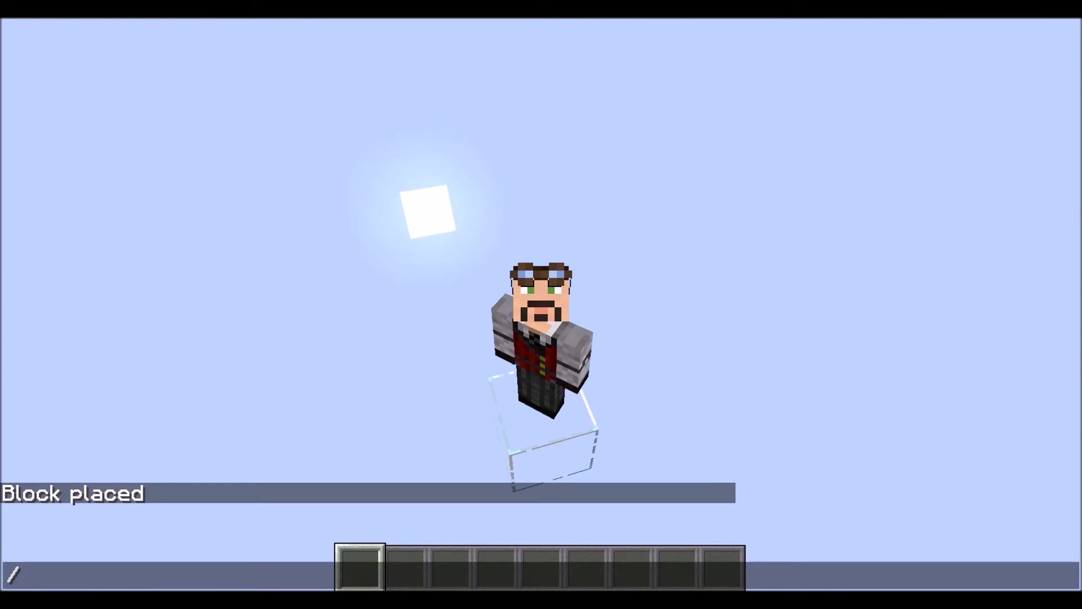
{"action": "type", "text": "gamerule"}
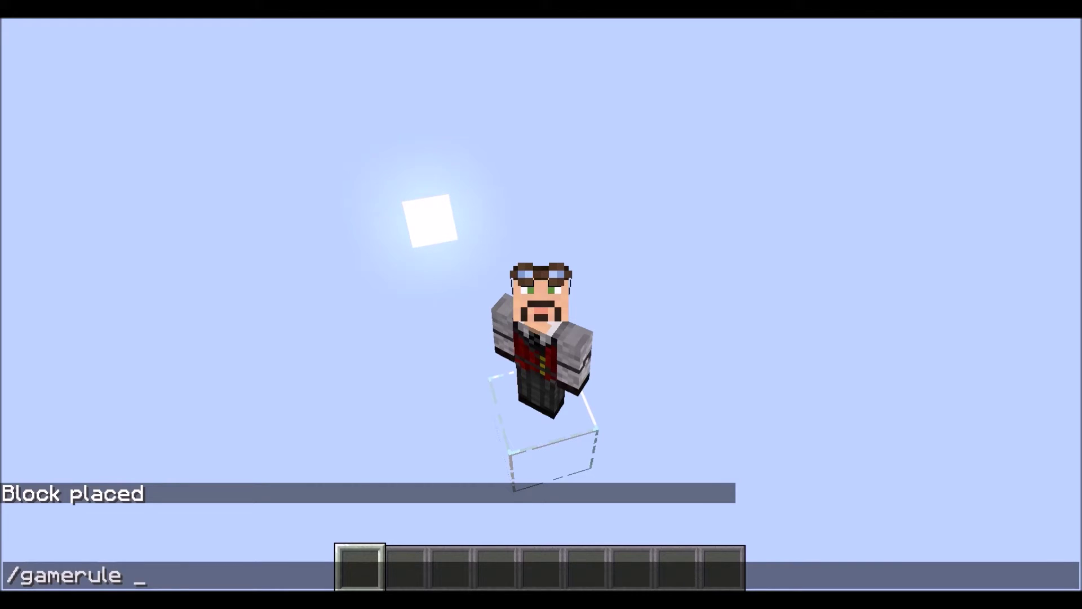
{"action": "type", "text": " do"}
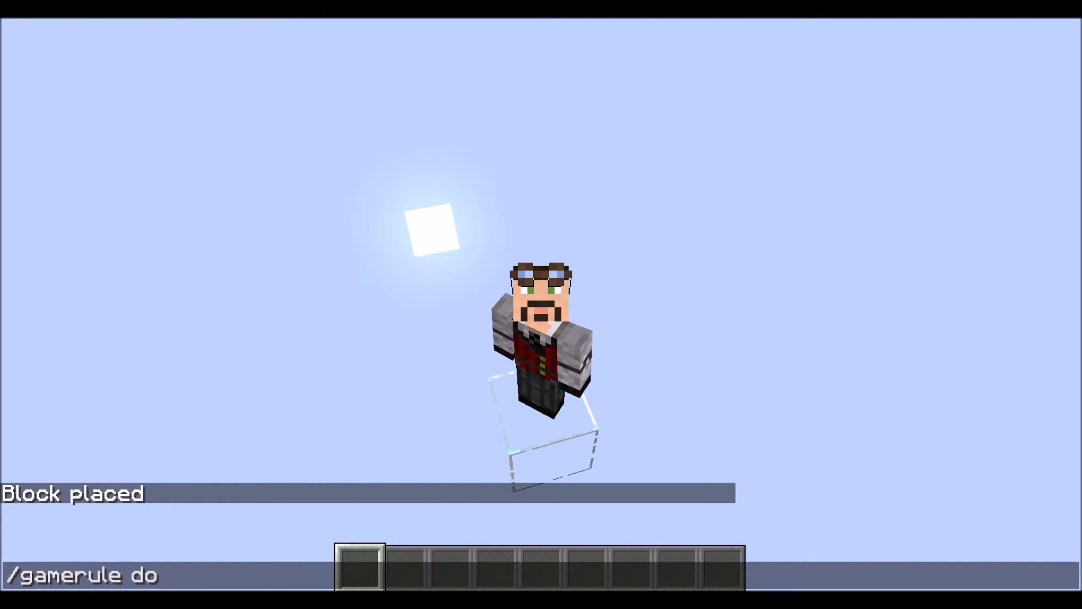
{"action": "type", "text": "Dayli"}
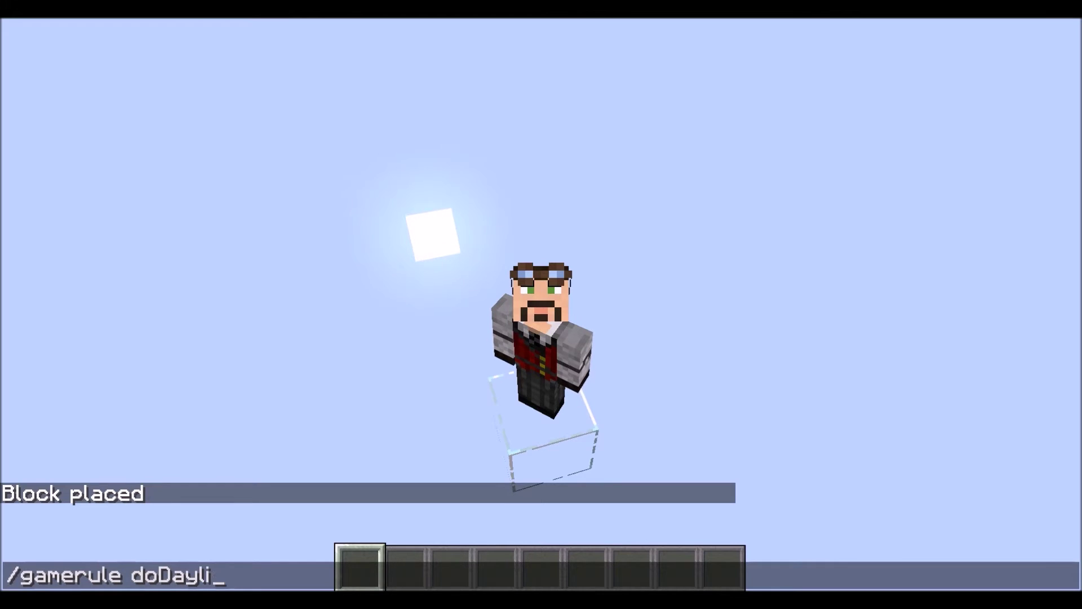
{"action": "type", "text": "ghtCycle "}
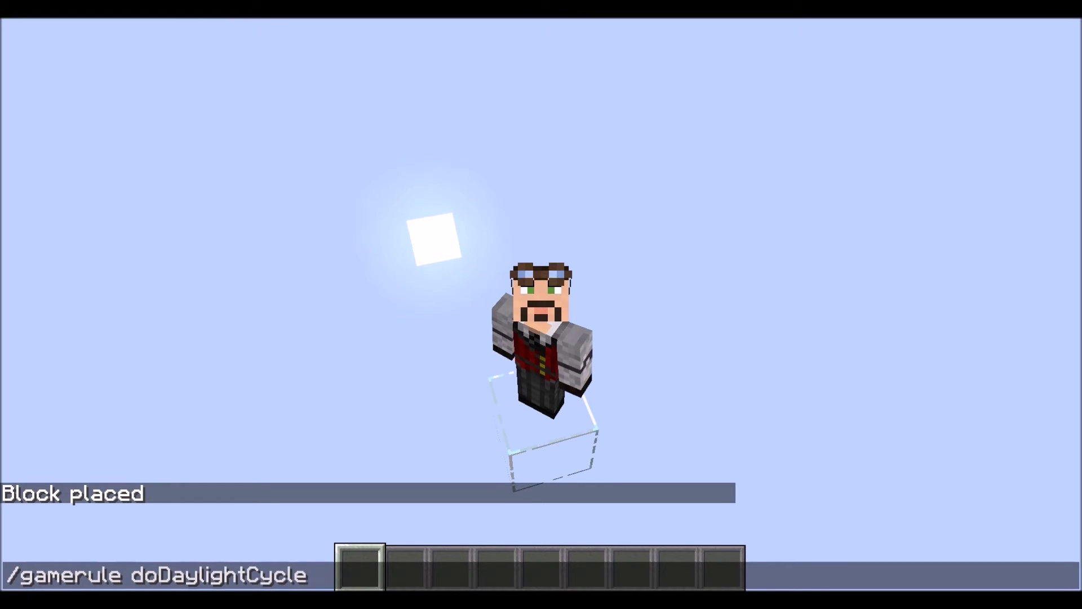
{"action": "type", "text": "false"}
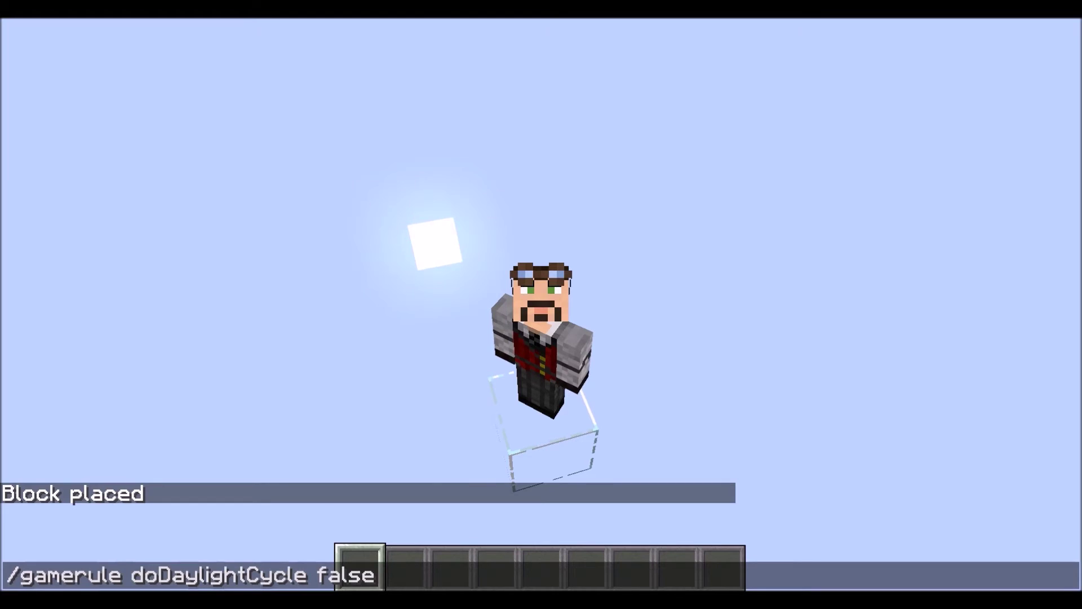
{"action": "key", "text": "Return"}
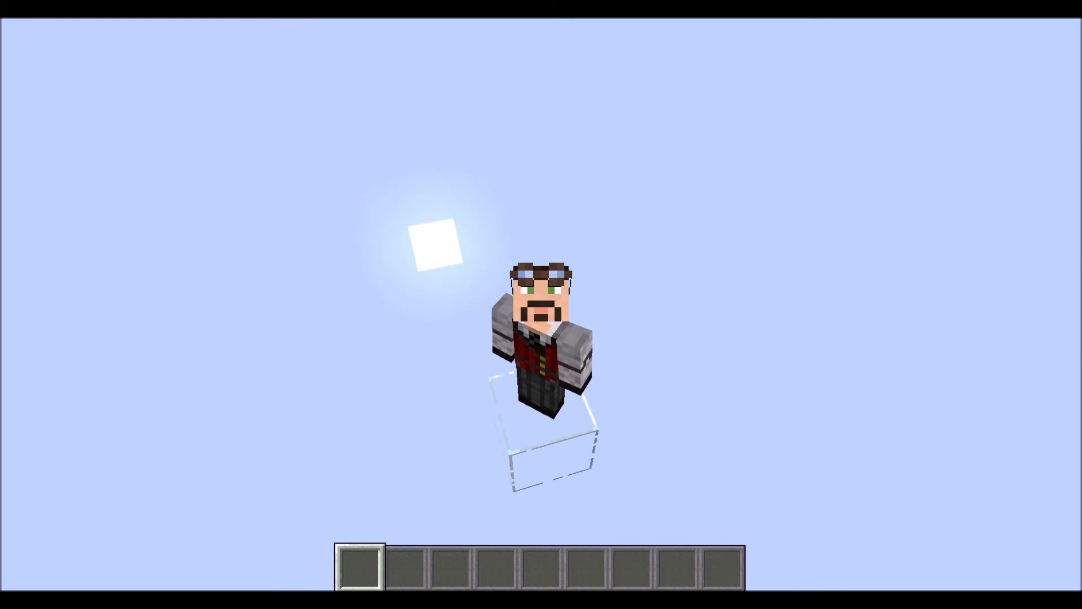
- Set the time to 6000 with /time set 6000
{"action": "key", "text": "slash"}
{"action": "type", "text": "time set 6000"}
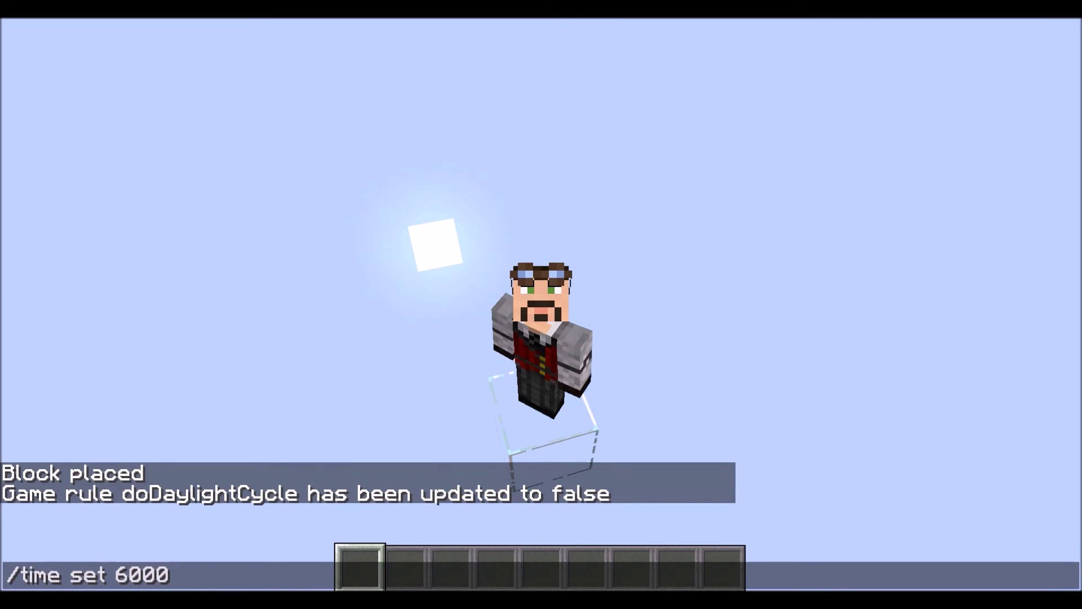
{"action": "key", "text": "Return"}
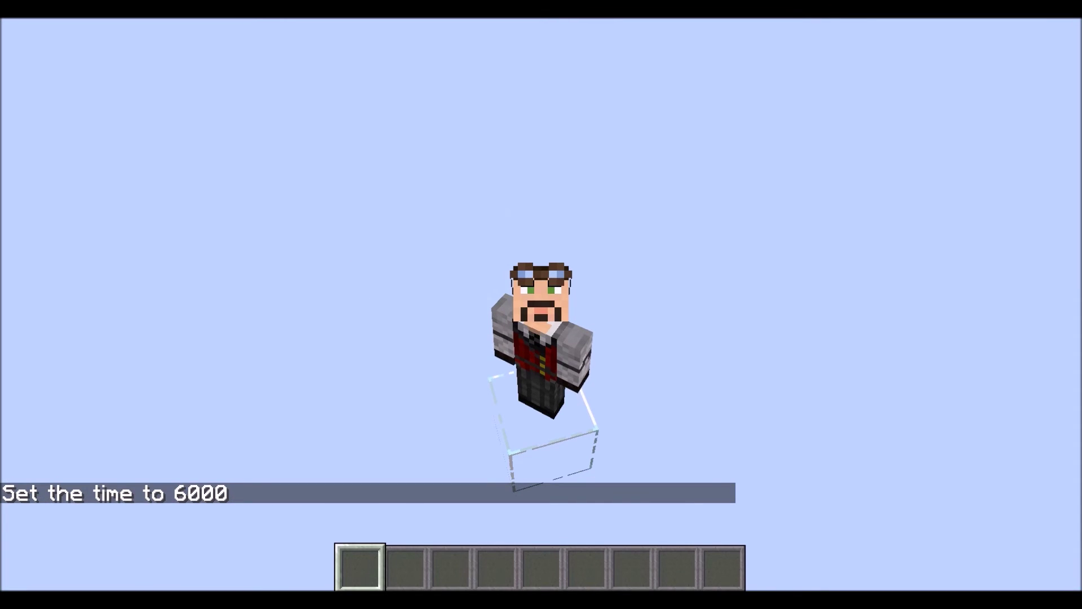